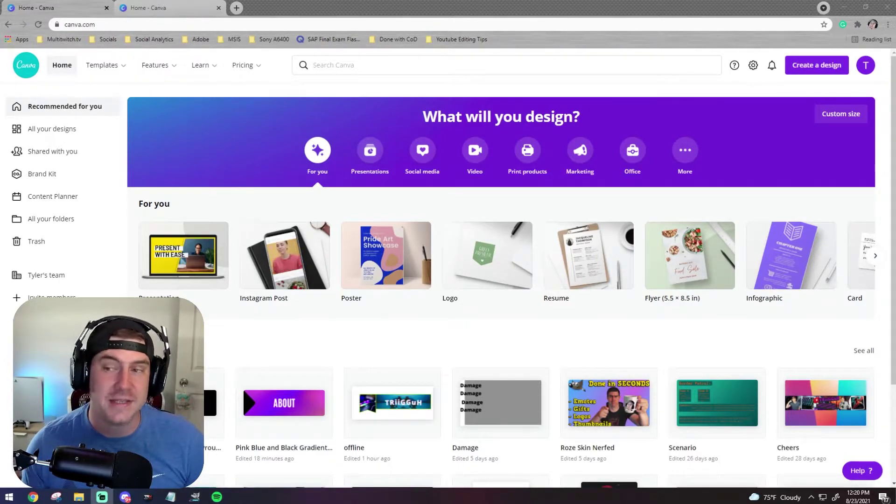
# Step: Close the duplicate Canva home tab and go to the Brand Kit page
pyautogui.moveTo(116, 75)
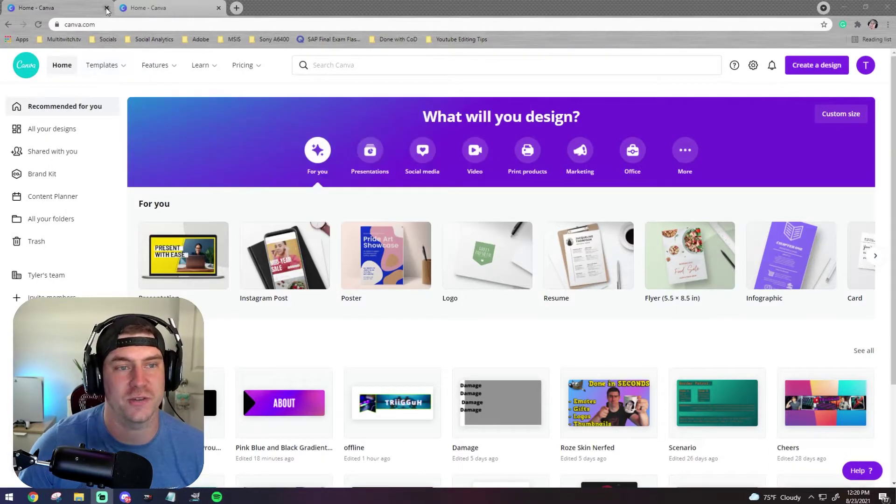
pyautogui.click(218, 8)
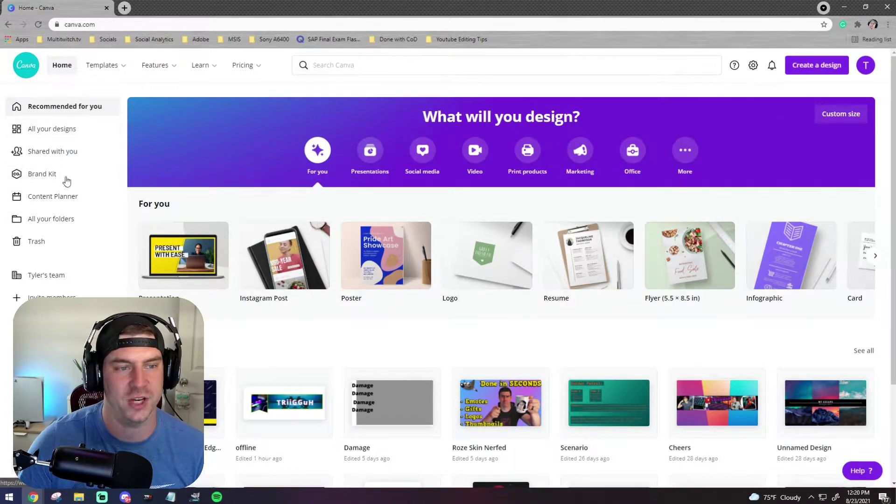
pyautogui.click(43, 175)
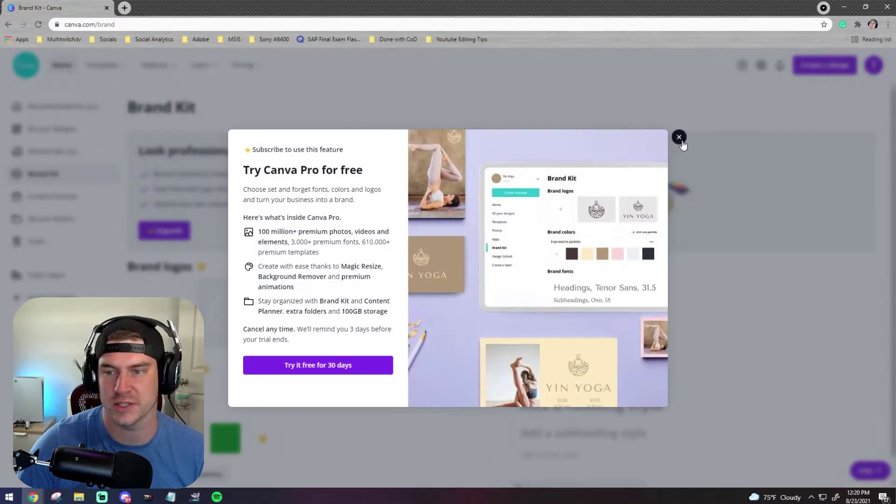
# Step: Dismiss the Pro upgrade prompt, look over Brand Kit, visit the team's page, then return home
pyautogui.click(678, 137)
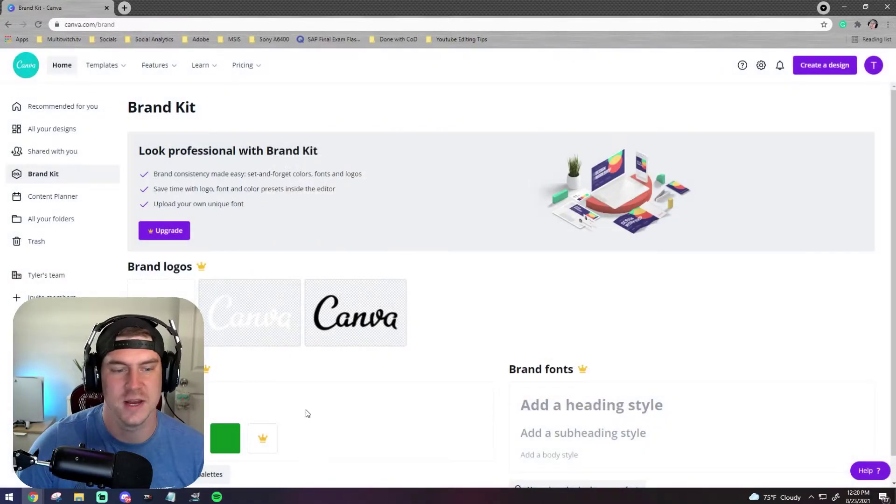
pyautogui.scroll(-1, 304, 412)
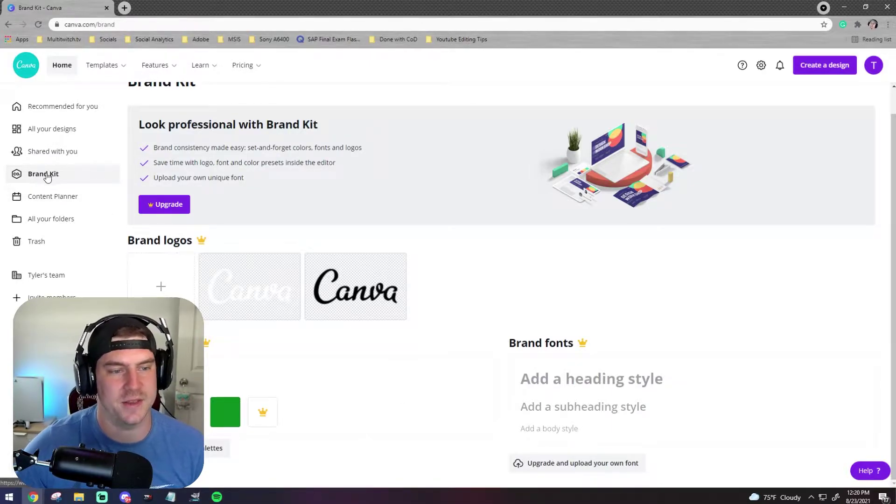
pyautogui.click(52, 279)
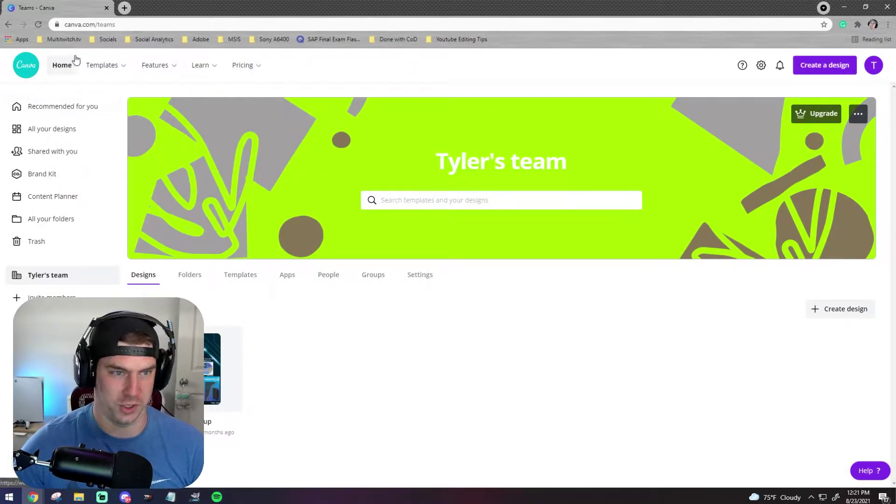
pyautogui.click(55, 68)
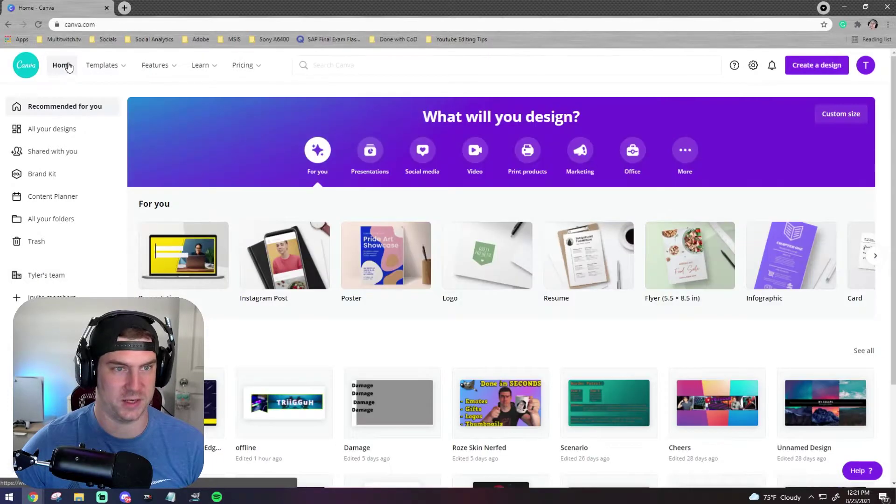
# Step: Search Canva for 'Twitch' to list Twitch design types, and bring the notes window into view
pyautogui.click(818, 68)
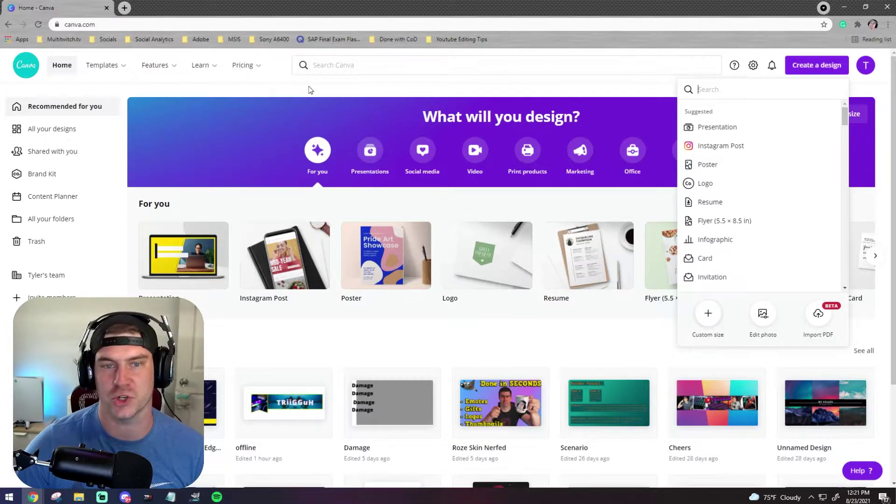
pyautogui.click(321, 67)
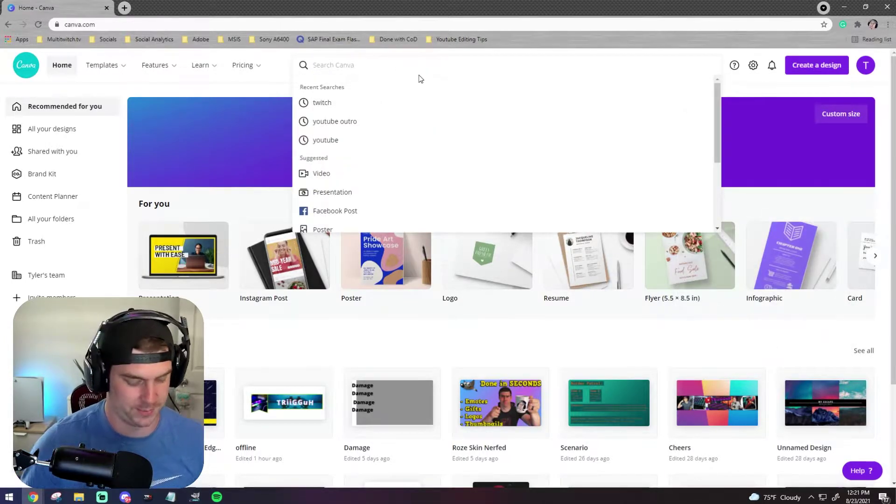
pyautogui.write('Twitch')
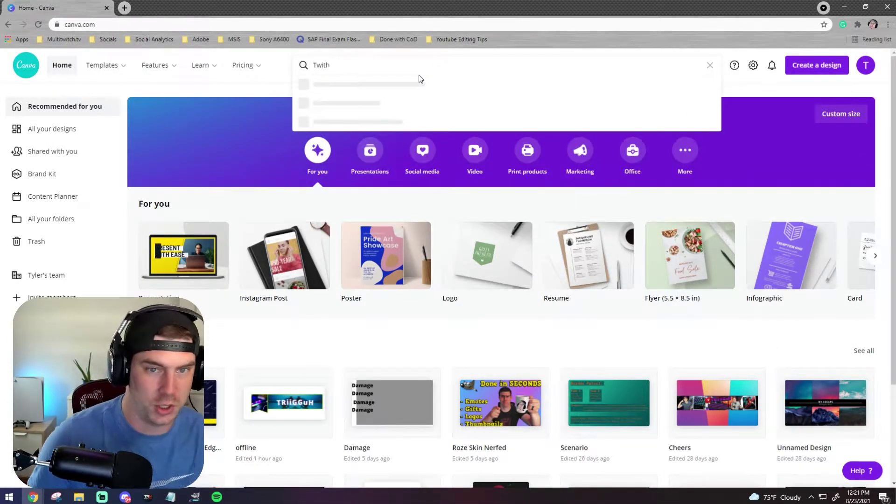
pyautogui.press('BackSpace')
pyautogui.press('BackSpace')
pyautogui.write('ch')
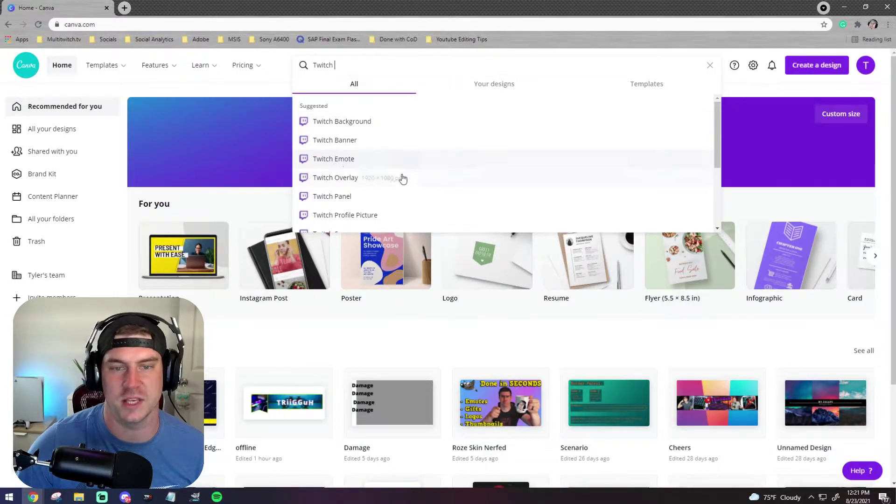
pyautogui.scroll(-3, 378, 206)
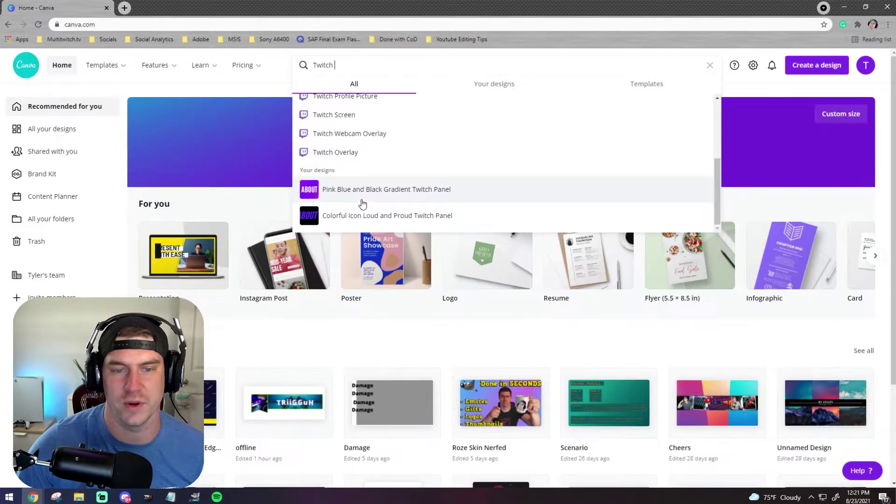
pyautogui.scroll(3, 334, 152)
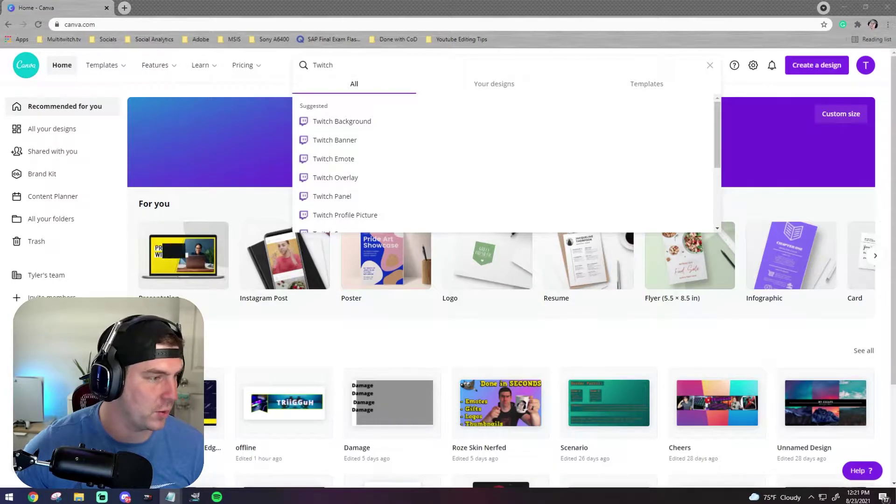
pyautogui.moveTo(554, 144); pyautogui.dragTo(472, 138)
pyautogui.moveTo(379, 160); pyautogui.dragTo(440, 160)
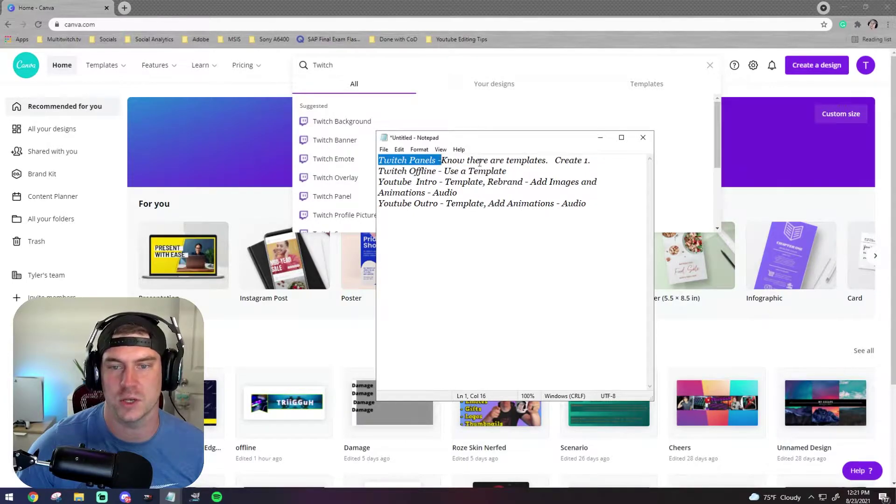
pyautogui.moveTo(379, 171); pyautogui.dragTo(434, 172)
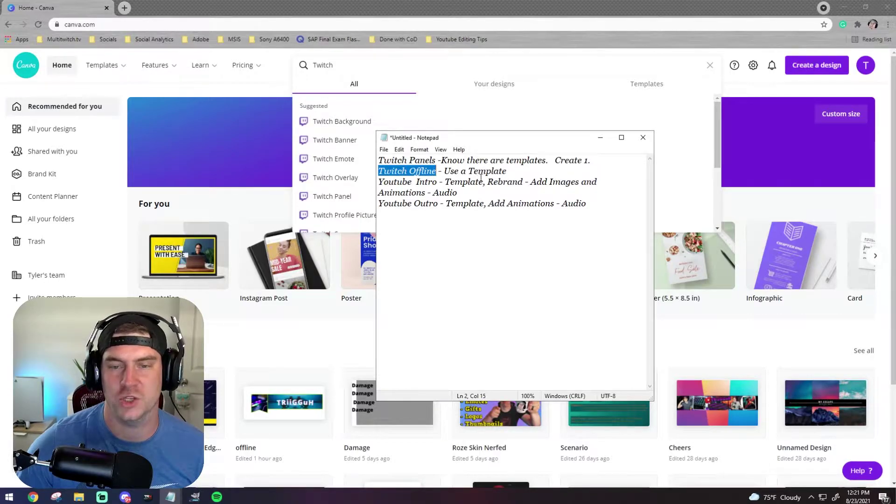
pyautogui.moveTo(448, 171); pyautogui.dragTo(508, 171)
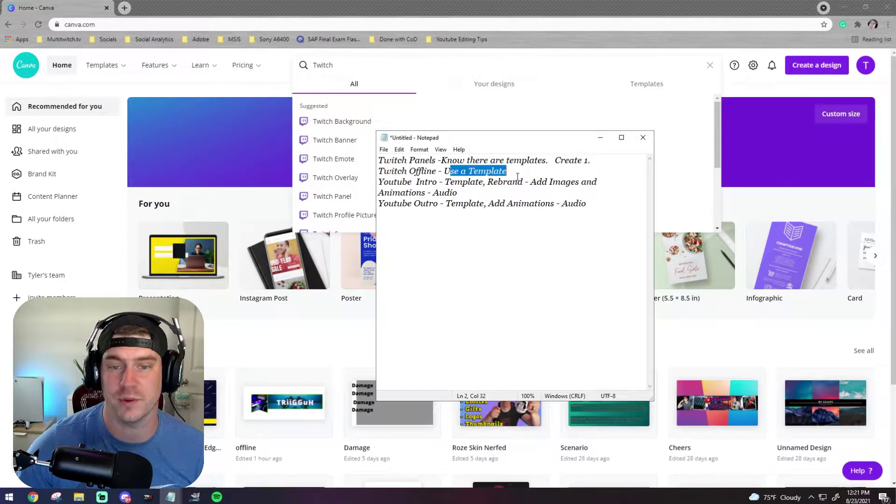
pyautogui.click(519, 180)
pyautogui.moveTo(378, 183); pyautogui.dragTo(446, 183)
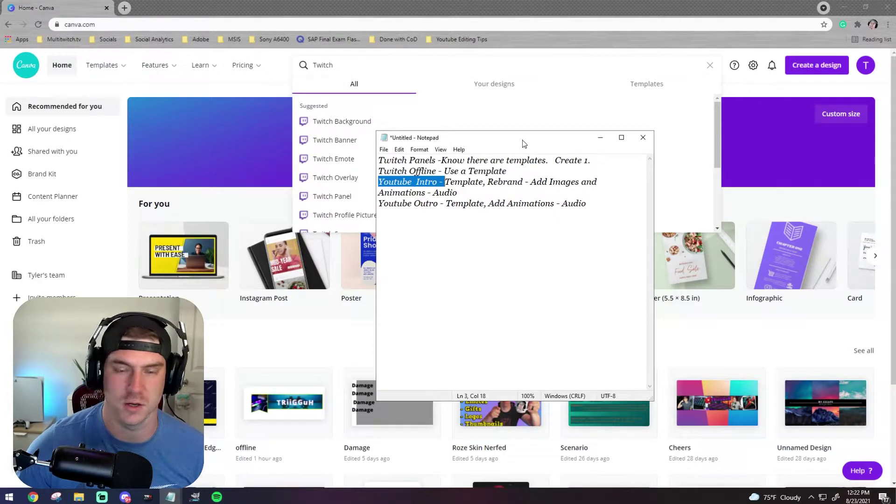
pyautogui.click(170, 496)
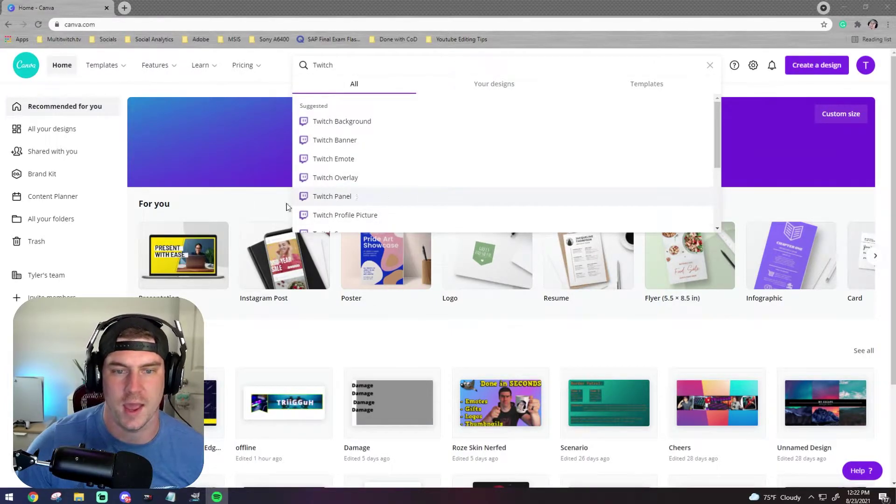
# Step: From the Twitch Panel templates, open the yellow-and-black DONATE panel and the Colorful Icon Loud and Proud template
pyautogui.click(376, 202)
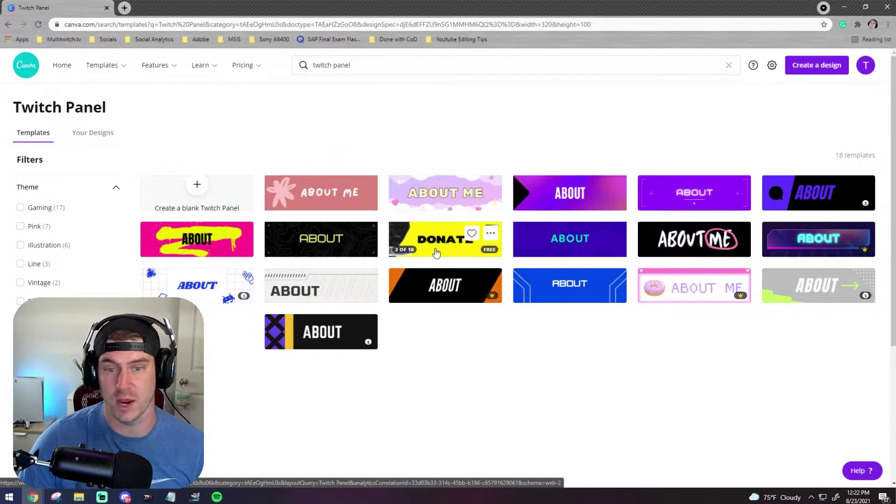
pyautogui.click(443, 251)
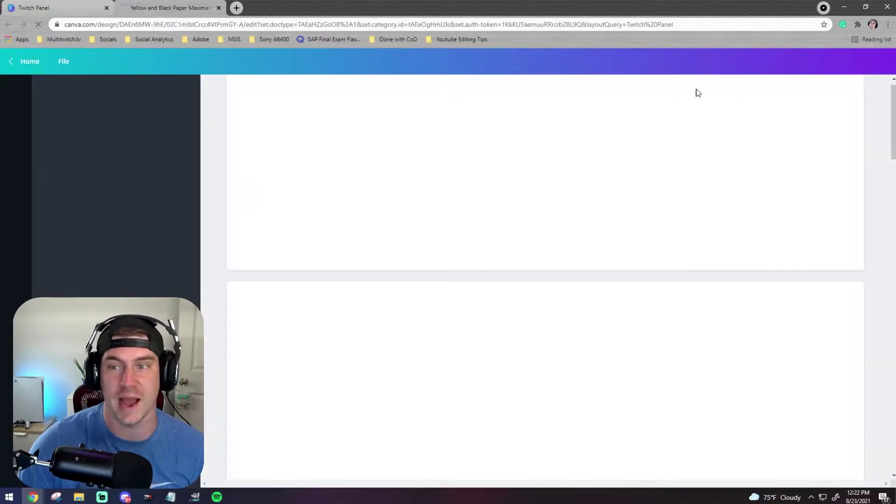
pyautogui.scroll(-5, 209, 238)
pyautogui.scroll(-3, 186, 239)
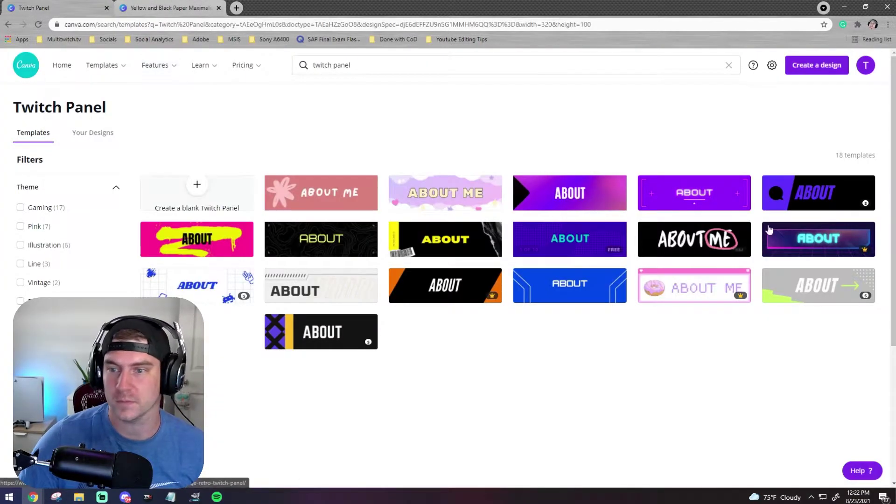
pyautogui.moveTo(843, 201)
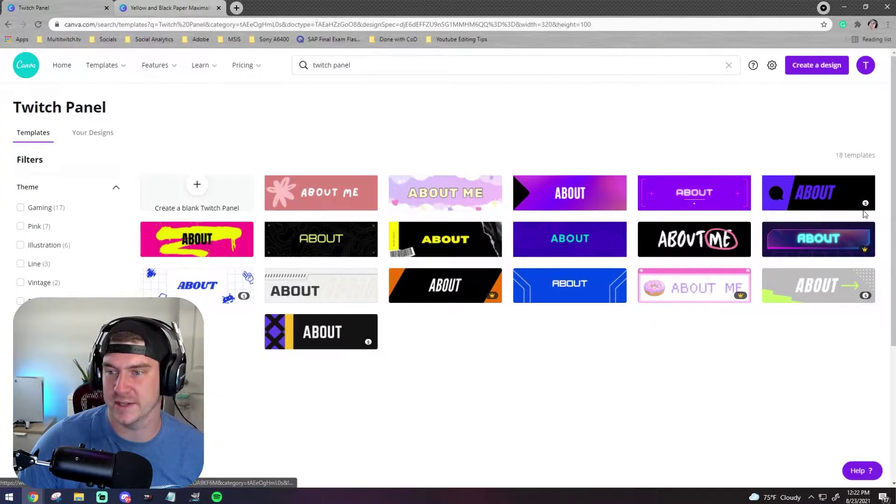
pyautogui.click(798, 204)
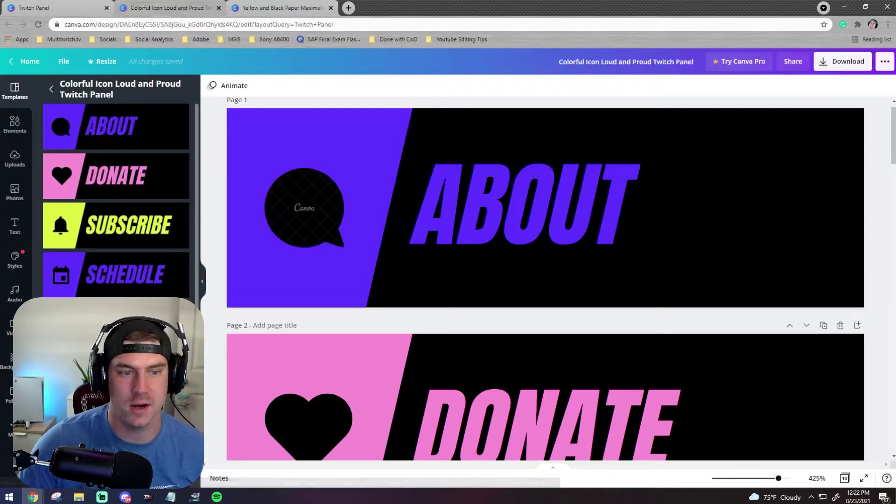
# Step: Check the template's download cost, a $1 premium image charge, then close it and return home
pyautogui.click(839, 61)
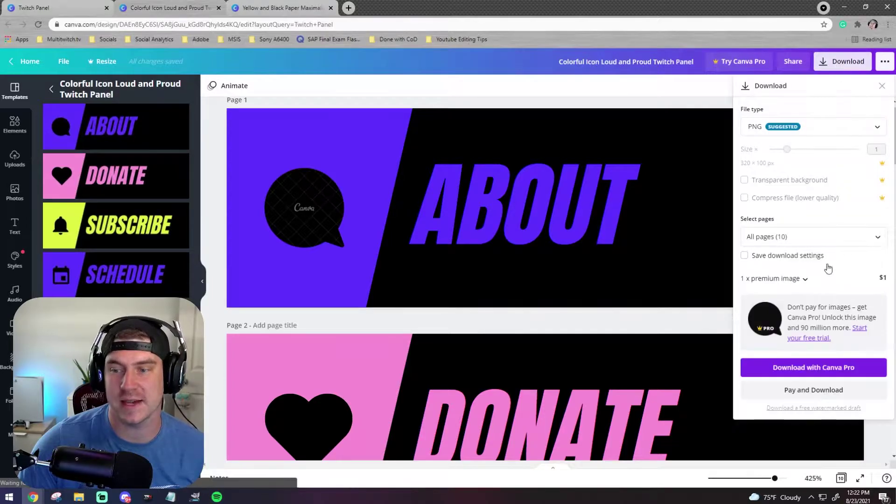
pyautogui.click(826, 392)
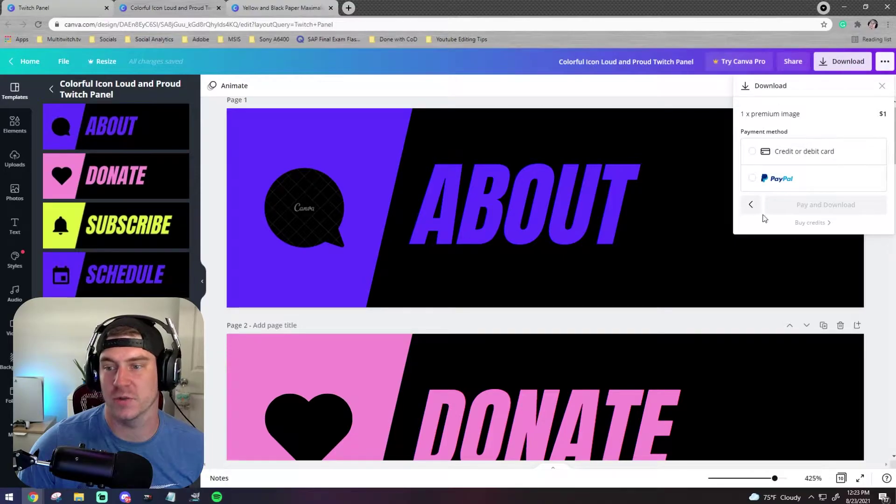
pyautogui.click(750, 204)
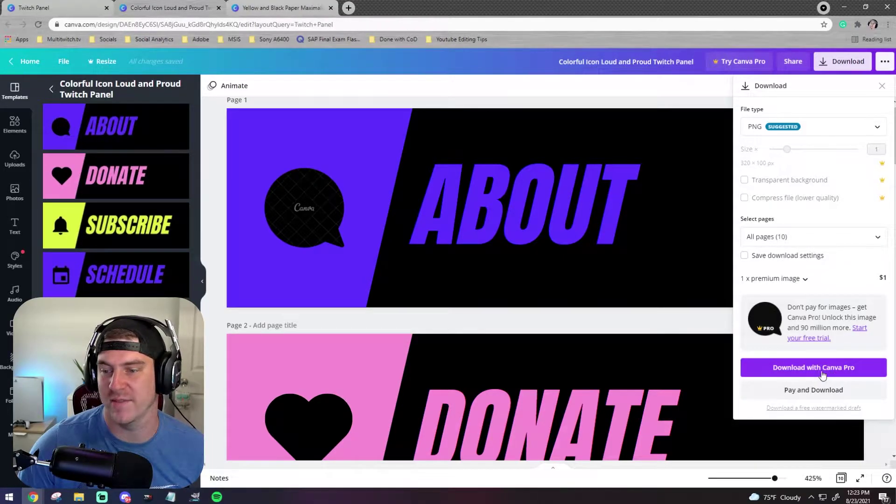
pyautogui.click(51, 89)
pyautogui.click(30, 61)
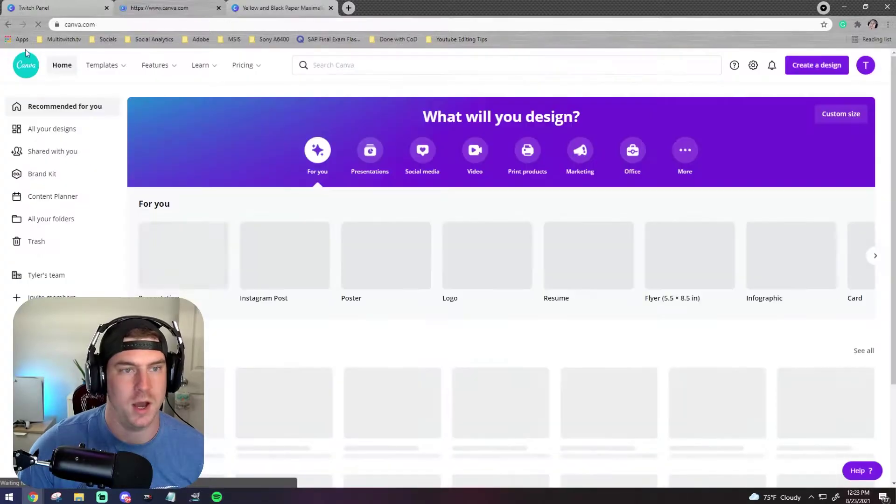
# Step: On the Twitch Panel results, preview the Purple and Turquoise Vintage Retro panel, then close the preview
pyautogui.click(33, 8)
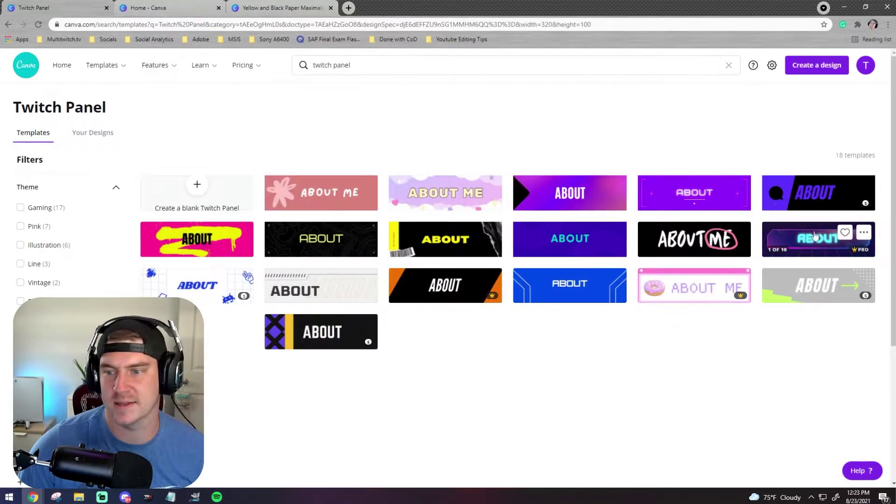
pyautogui.click(823, 249)
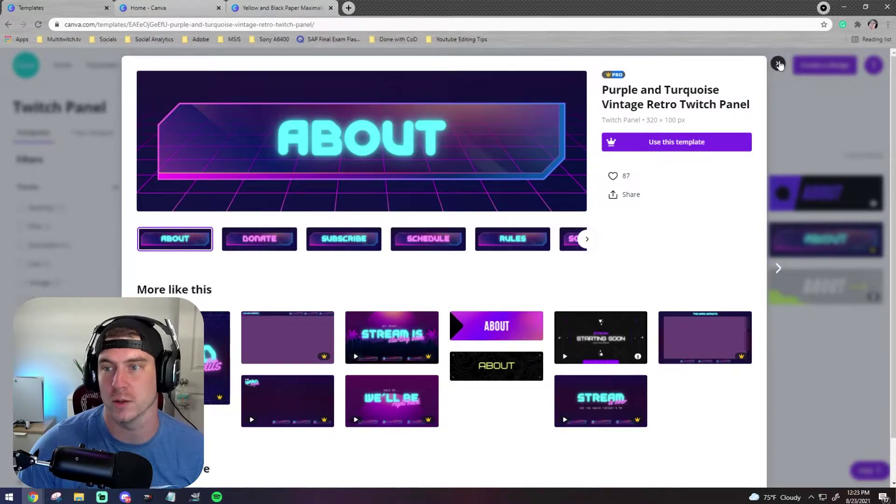
pyautogui.click(778, 63)
pyautogui.moveTo(214, 201)
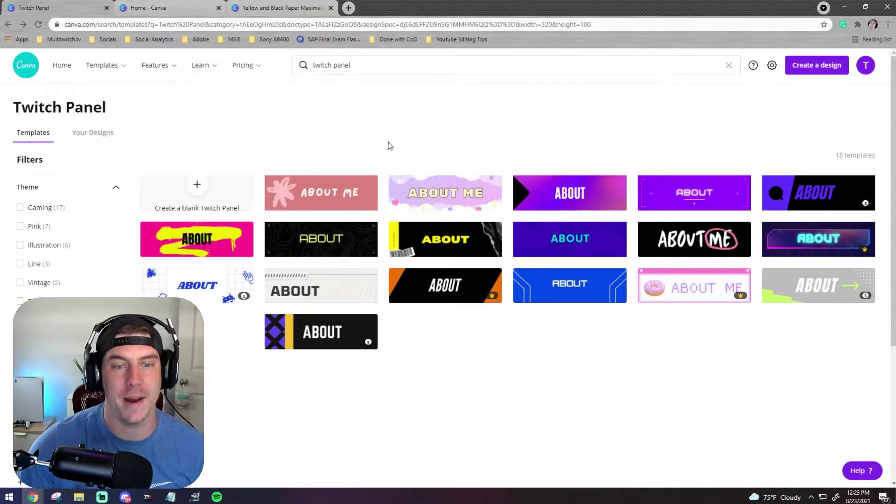
# Step: Create a blank Twitch Panel design and browse its Elements and Templates panels
pyautogui.click(208, 195)
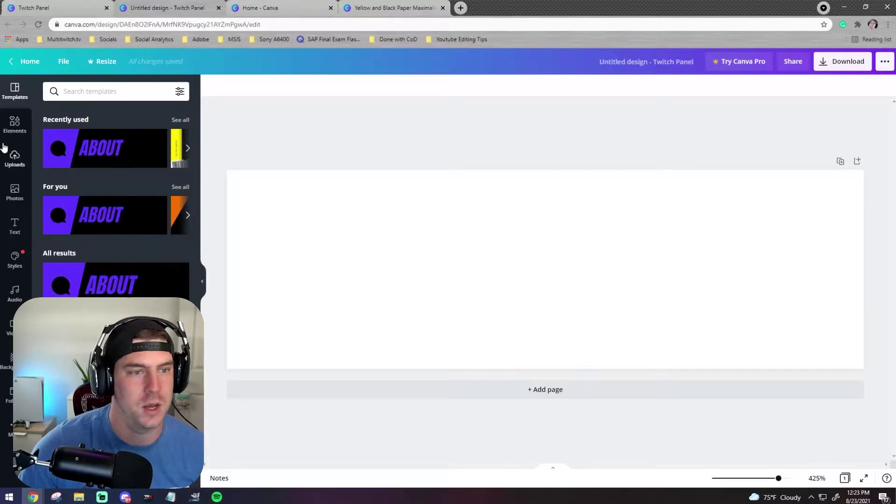
pyautogui.click(13, 129)
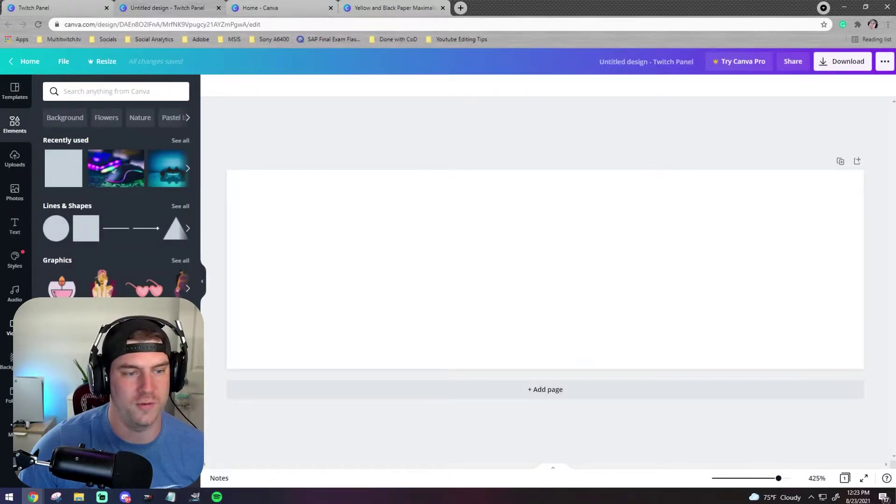
pyautogui.click(14, 91)
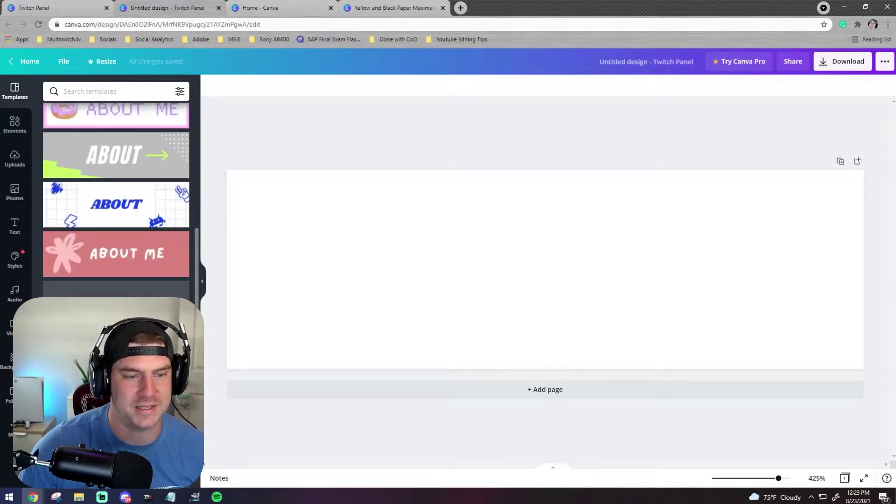
pyautogui.click(14, 123)
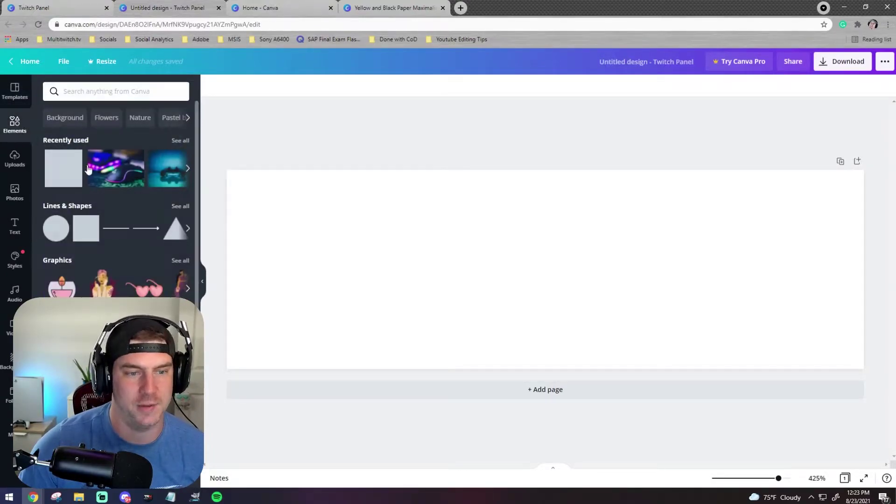
pyautogui.scroll(-5, 122, 219)
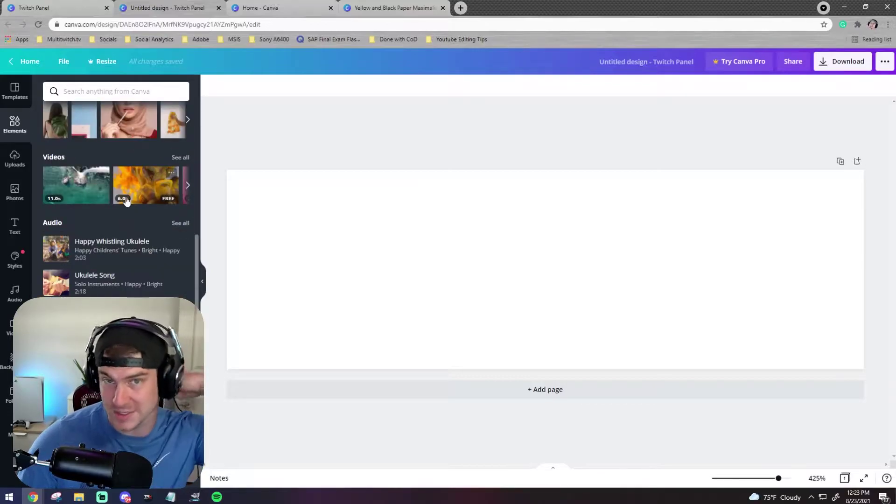
# Step: Browse the Photos, Uploads, Styles and More apps panels for the blank design
pyautogui.click(2, 198)
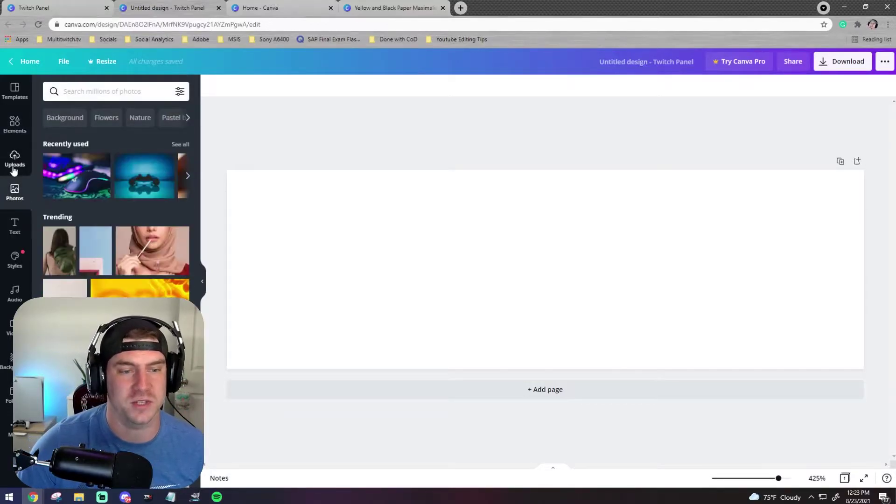
pyautogui.click(12, 172)
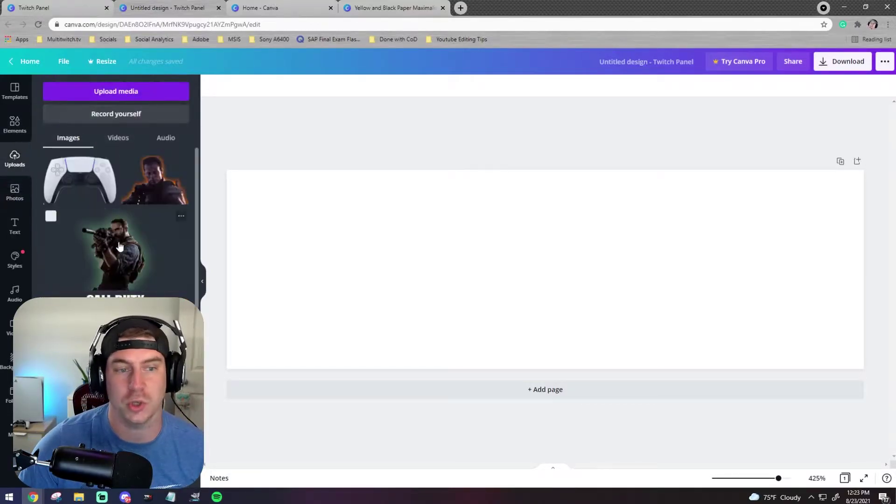
pyautogui.scroll(-5, 119, 219)
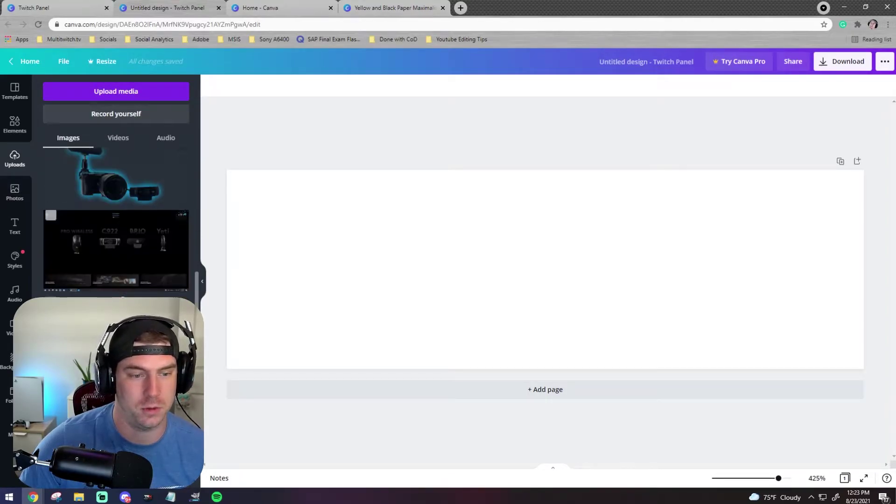
pyautogui.click(15, 258)
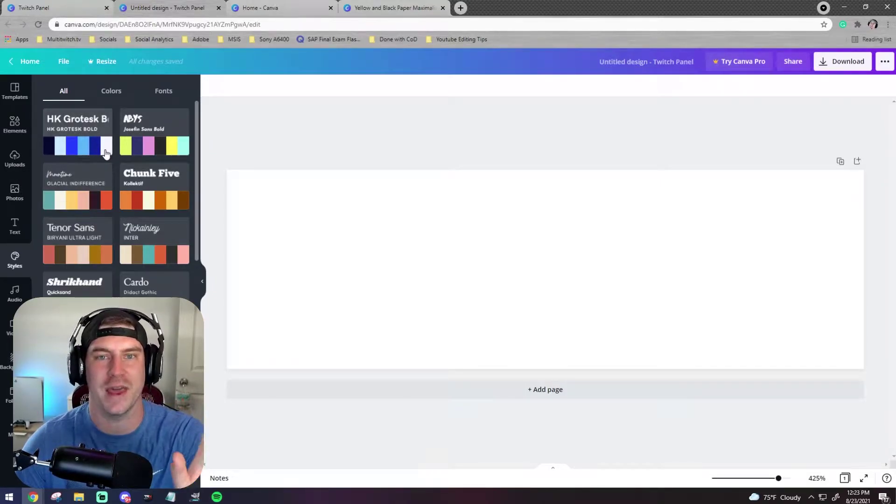
pyautogui.scroll(-5, 105, 154)
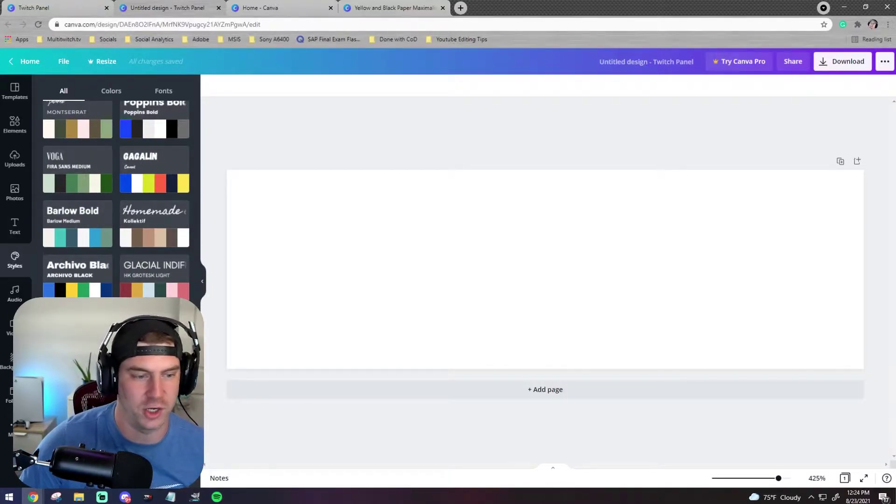
pyautogui.click(11, 427)
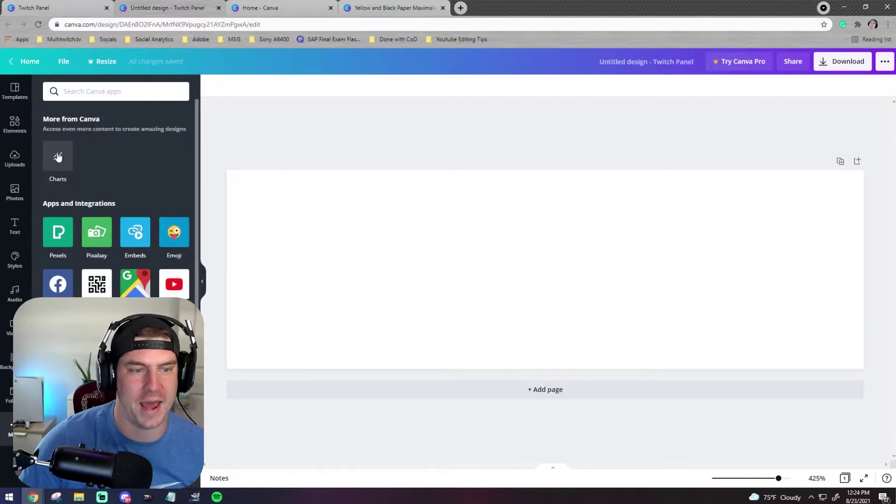